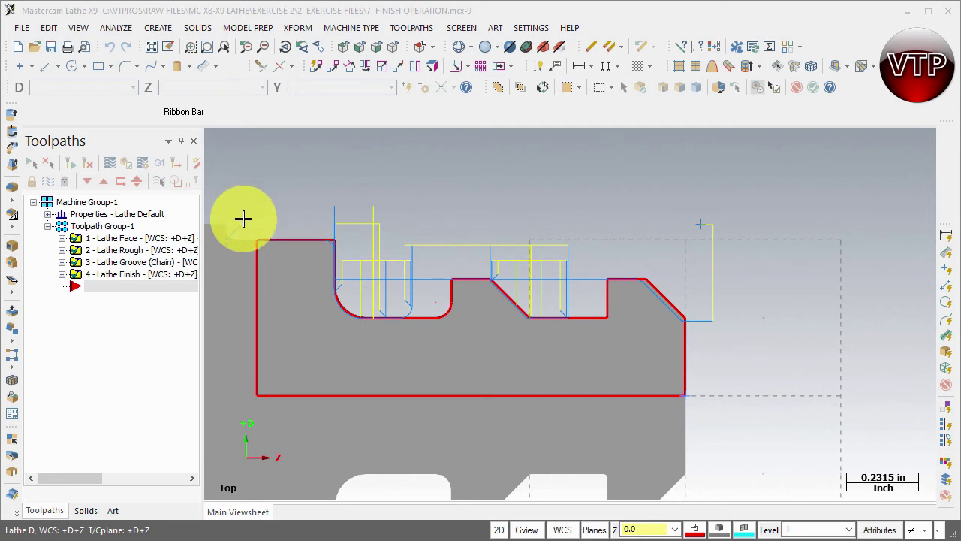
# Start a lathe Cutoff toolpath with its boundary point at the profile's upper back corner, D 1.0, Z -1.375
pyautogui.scroll(-4, 279, 405)
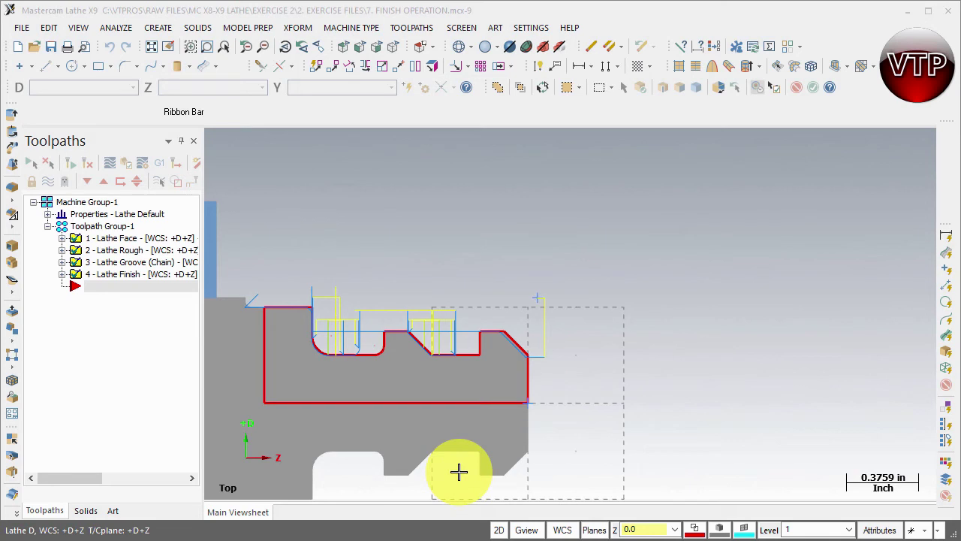
pyautogui.click(412, 27)
pyautogui.click(428, 176)
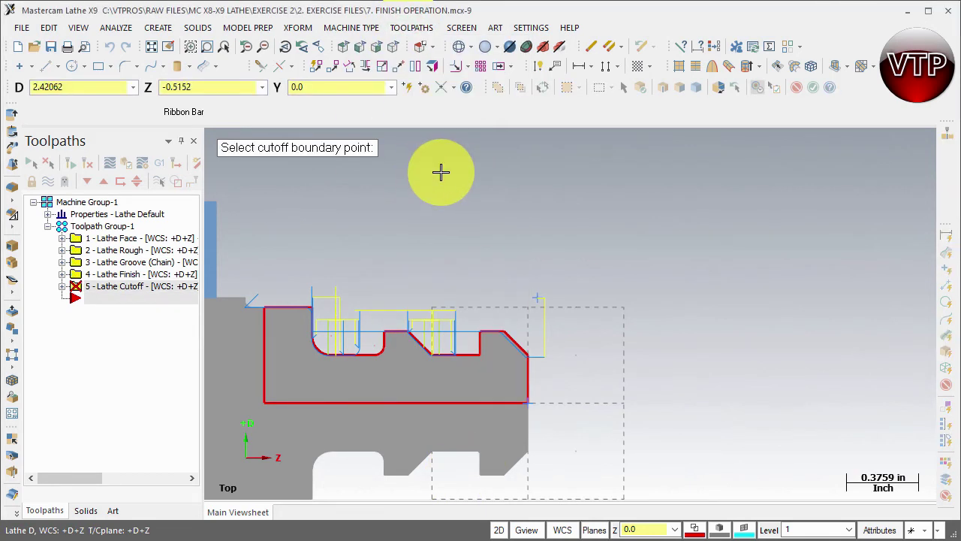
pyautogui.click(265, 307)
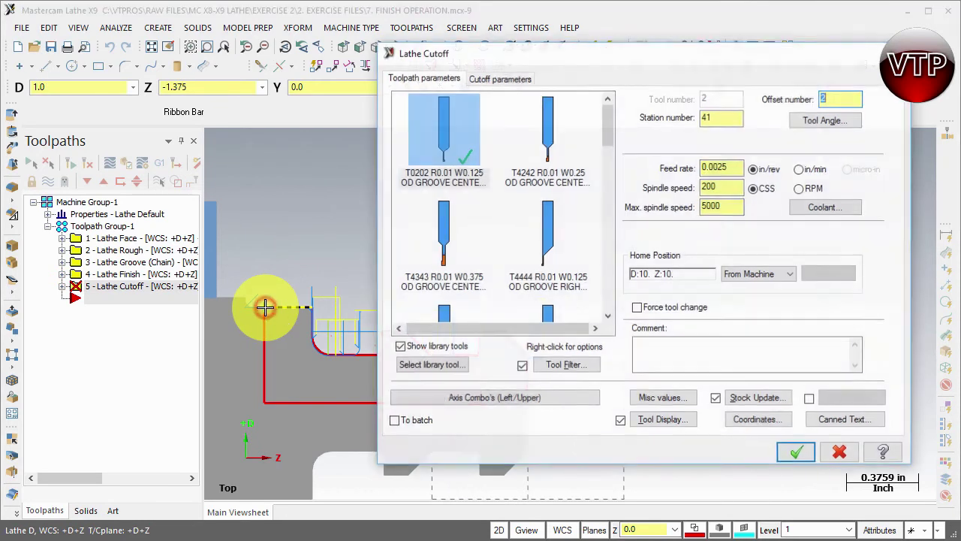
# Choose tool T151151, OD CUTOFF RIGHT, for the cutoff and enter the comment CUT OFF OPERATION
pyautogui.moveTo(607, 127); pyautogui.dragTo(606, 302)
pyautogui.click(542, 210)
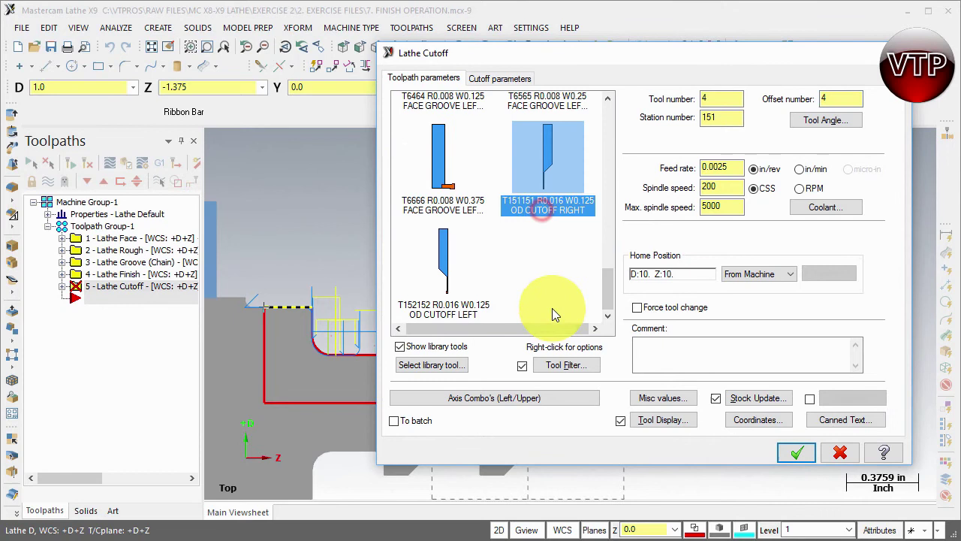
pyautogui.click(688, 359)
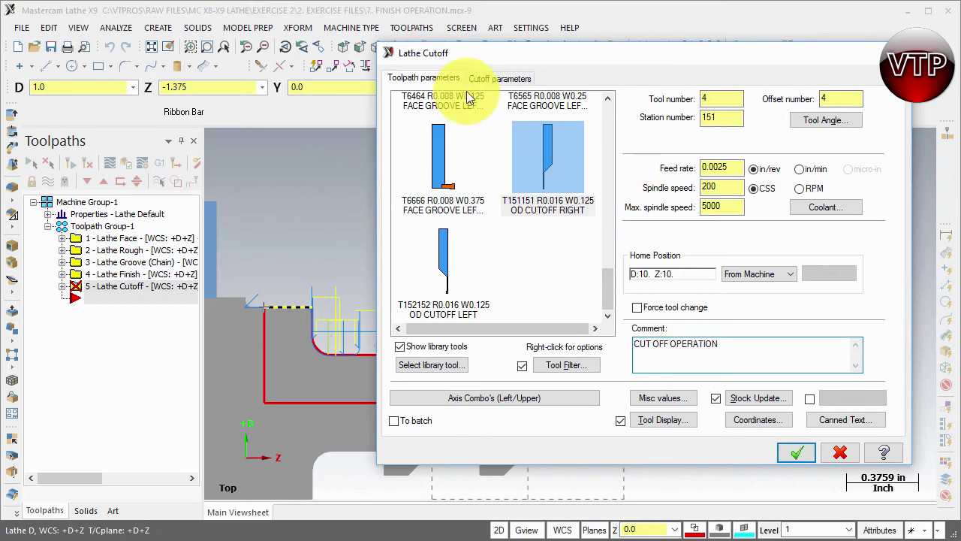
# Try the Back radius cut-to option in the cutoff parameters and restore Front radius
pyautogui.click(489, 78)
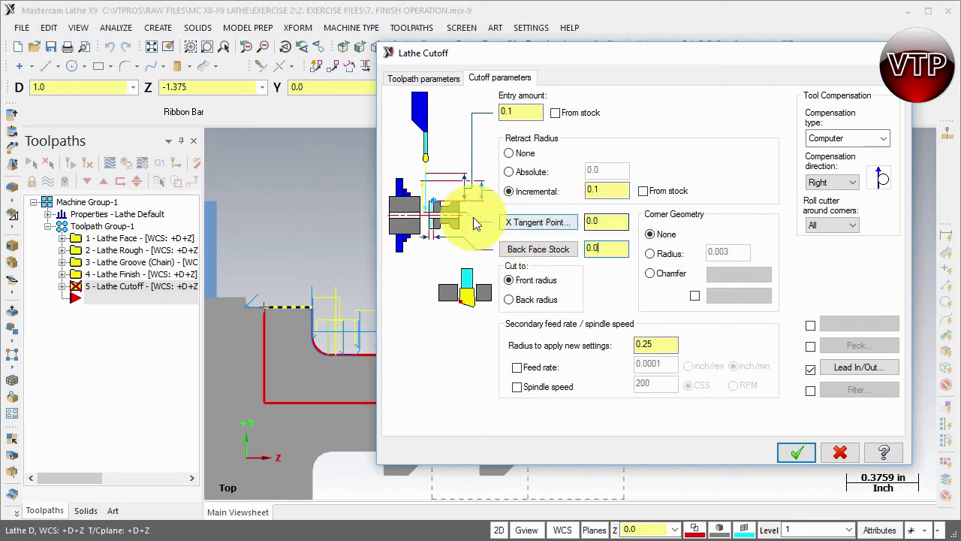
pyautogui.click(575, 220)
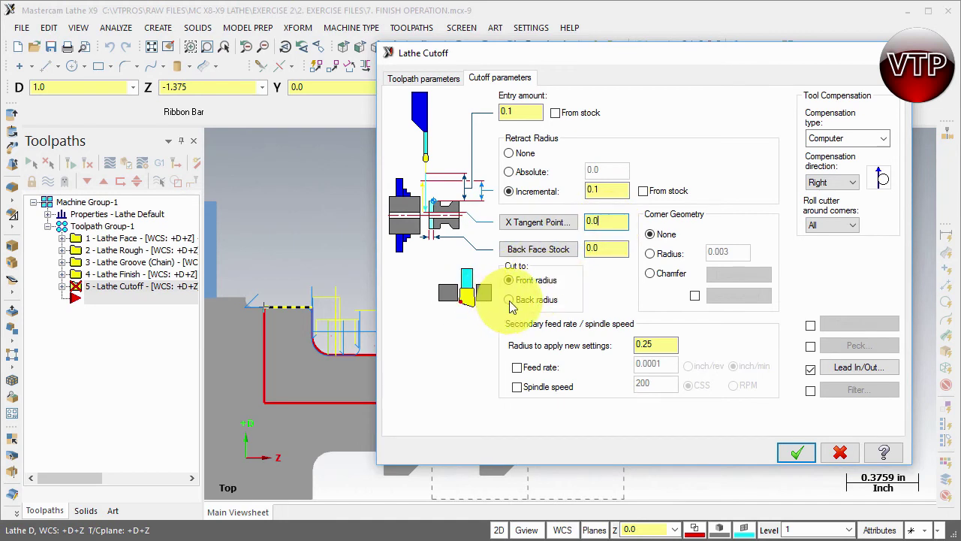
pyautogui.click(460, 300)
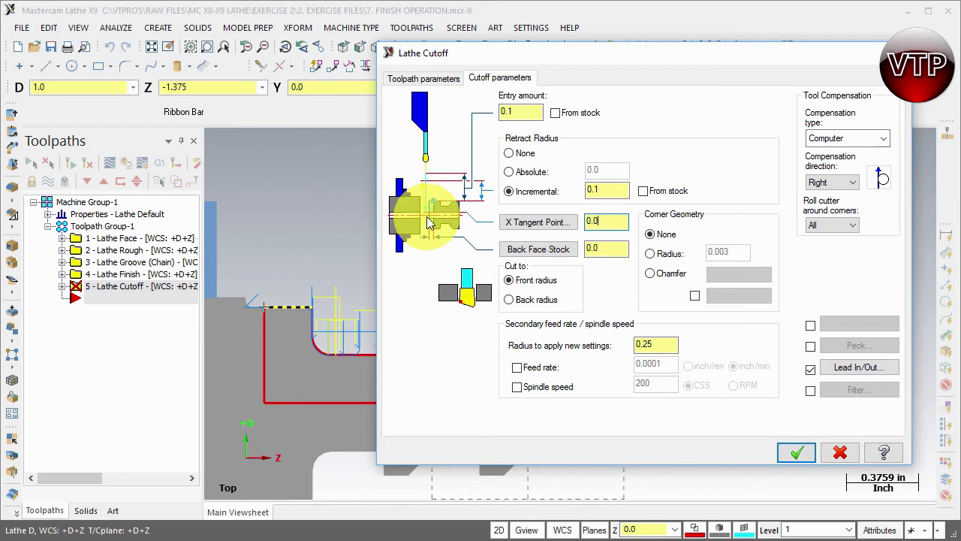
pyautogui.click(511, 301)
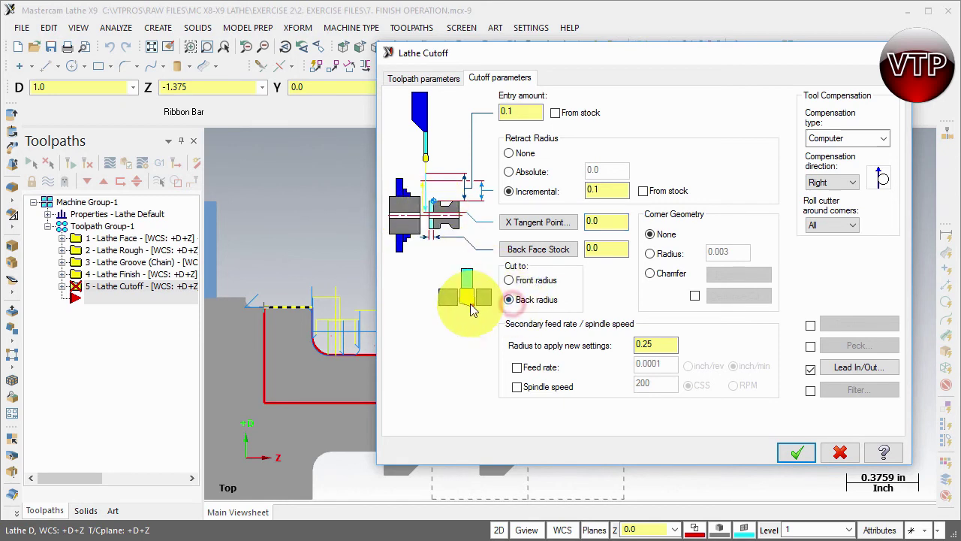
pyautogui.click(606, 222)
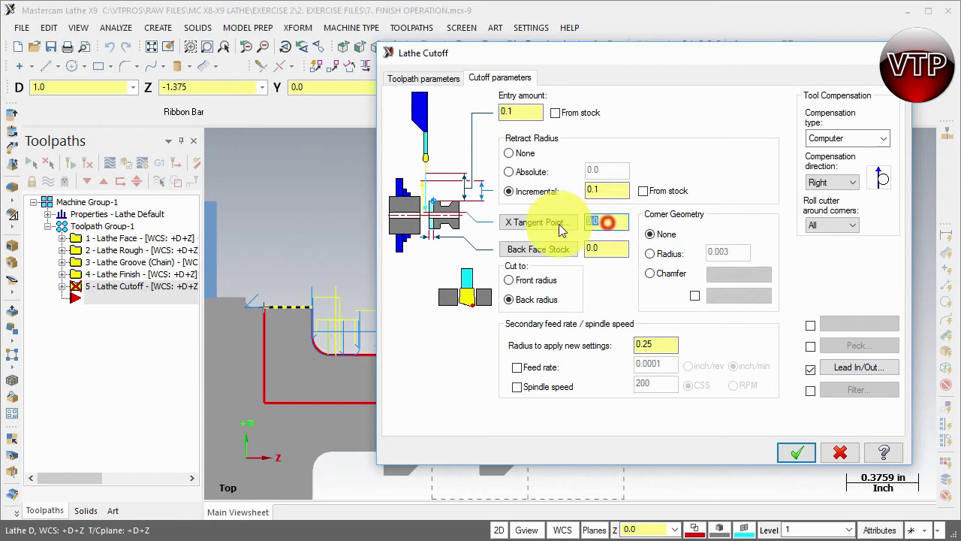
pyautogui.click(509, 280)
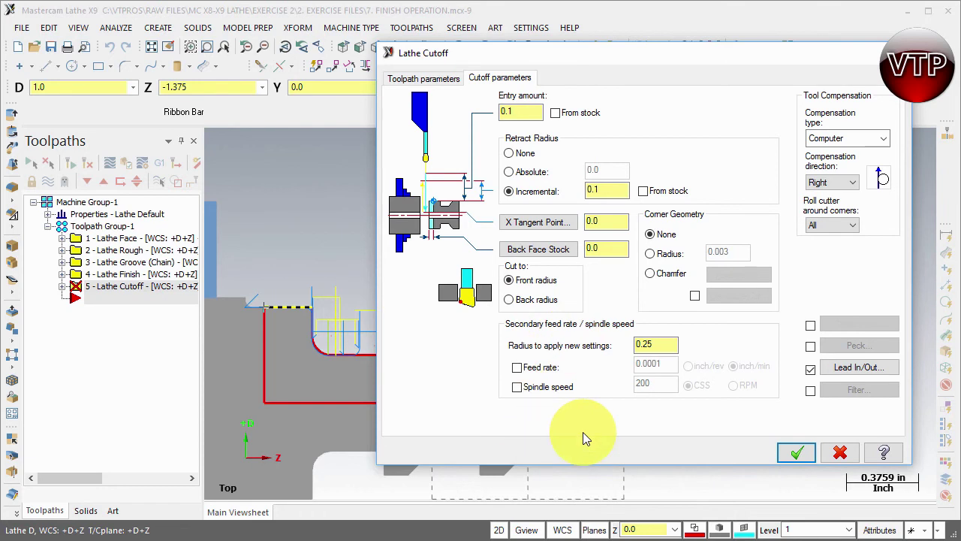
# Check the cutoff's lead-in and lead-out vectors, accept them and generate the cutoff toolpath
pyautogui.click(845, 368)
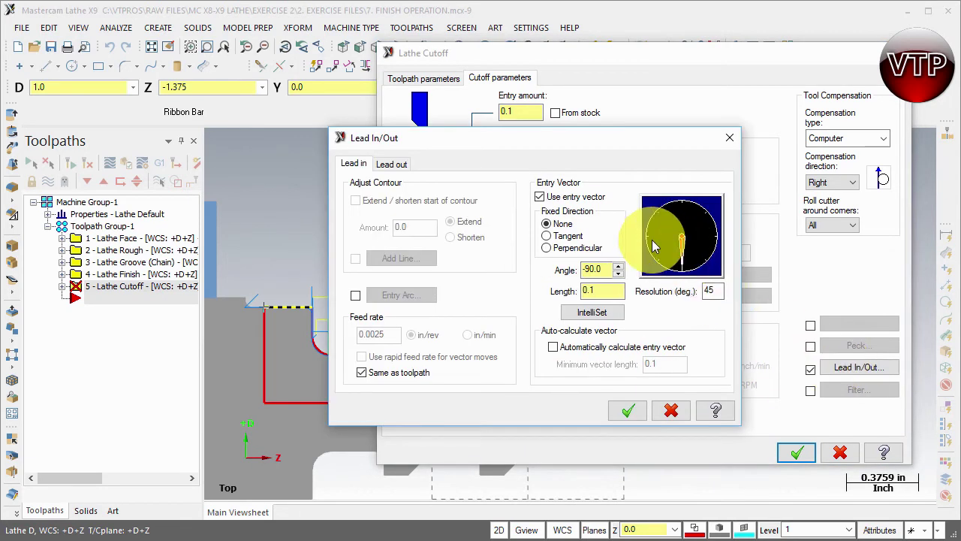
pyautogui.click(392, 164)
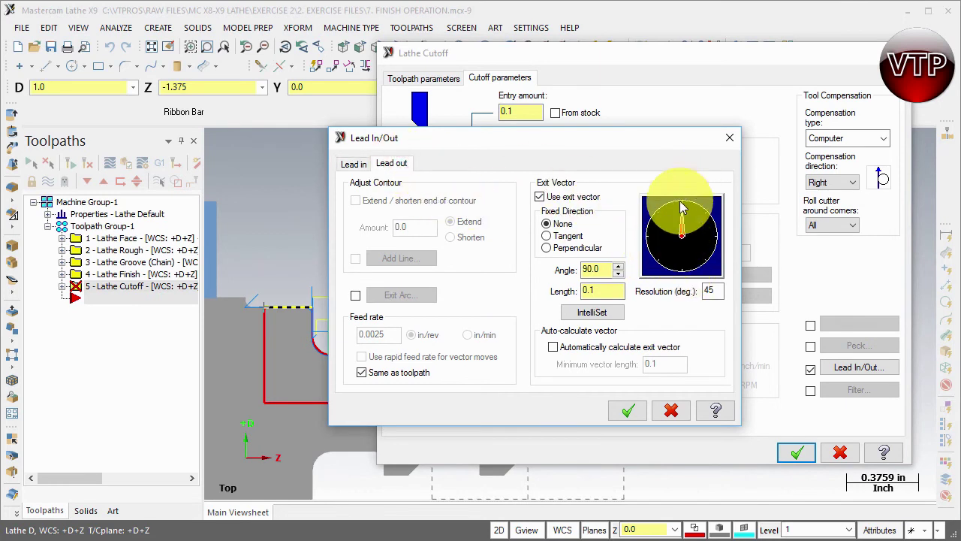
pyautogui.click(355, 165)
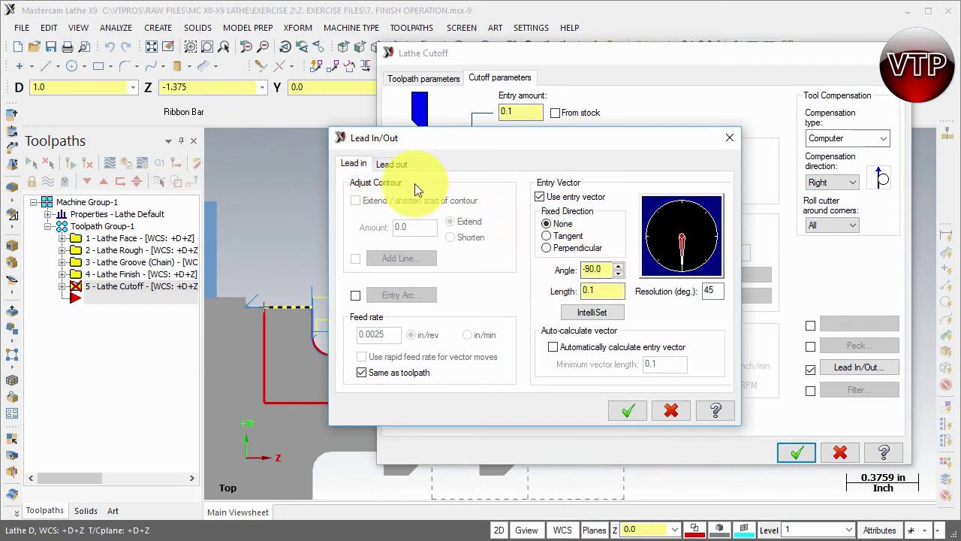
pyautogui.click(398, 164)
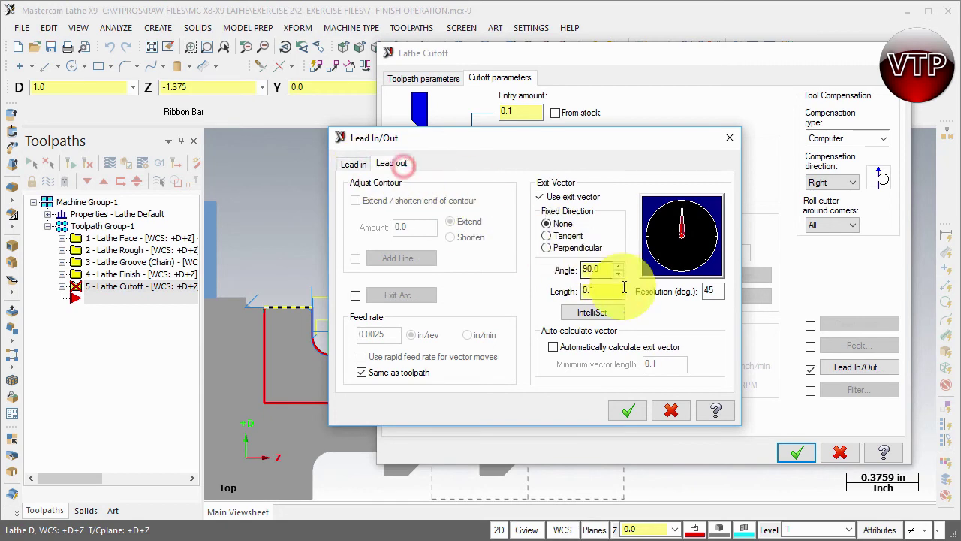
pyautogui.click(627, 410)
pyautogui.click(794, 453)
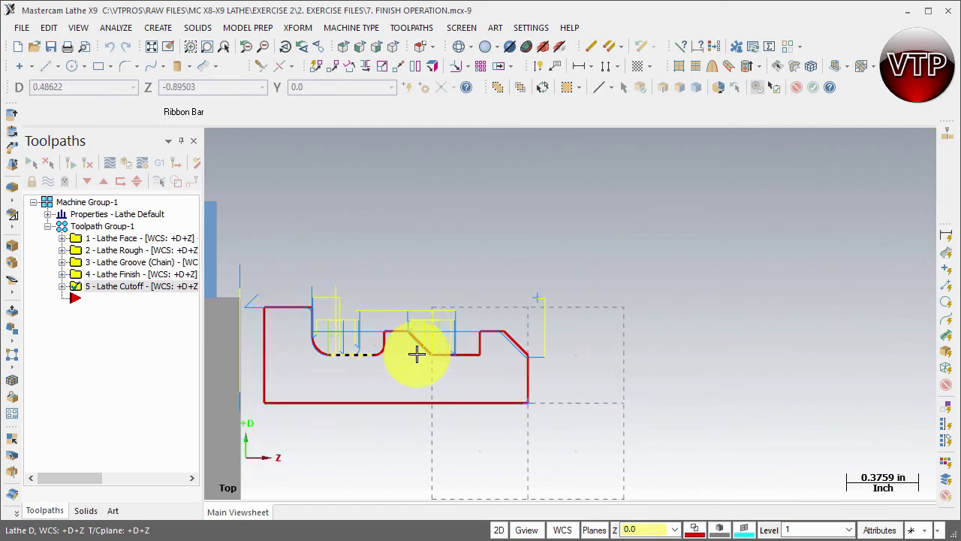
# Select all operations in Toolpath Group-1 and open them in the Verify simulation
pyautogui.click(100, 228)
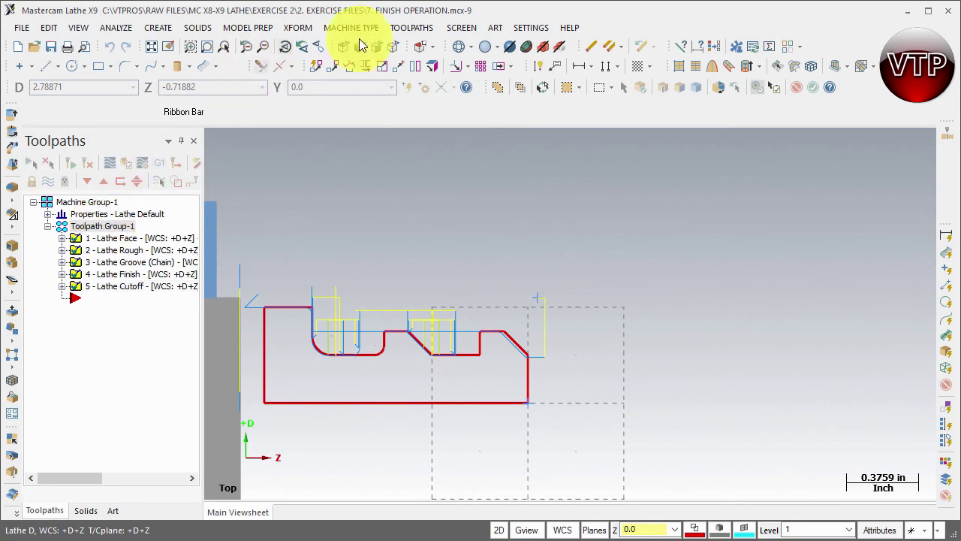
pyautogui.click(128, 167)
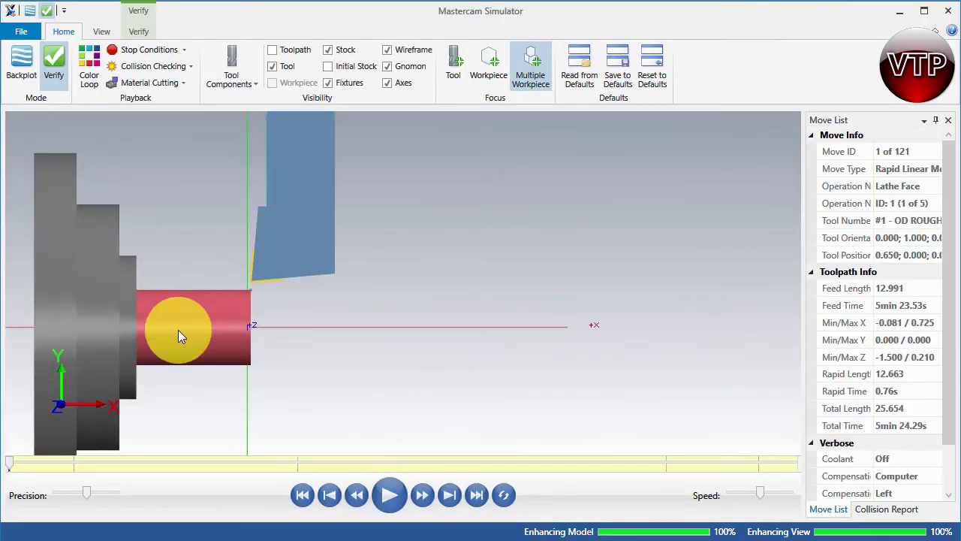
pyautogui.scroll(3, 150, 350)
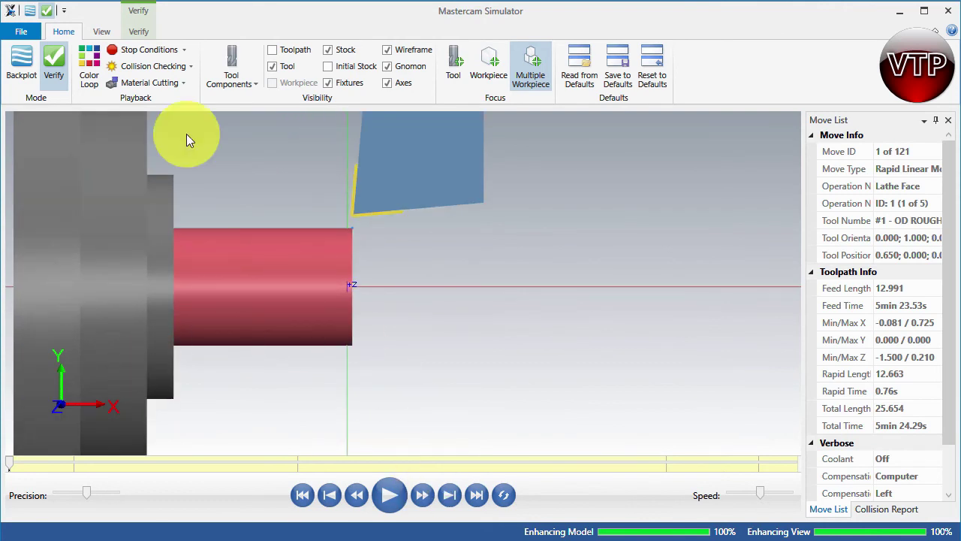
# Color the simulated operations with Color Loop and turn on toolpath visibility
pyautogui.click(104, 85)
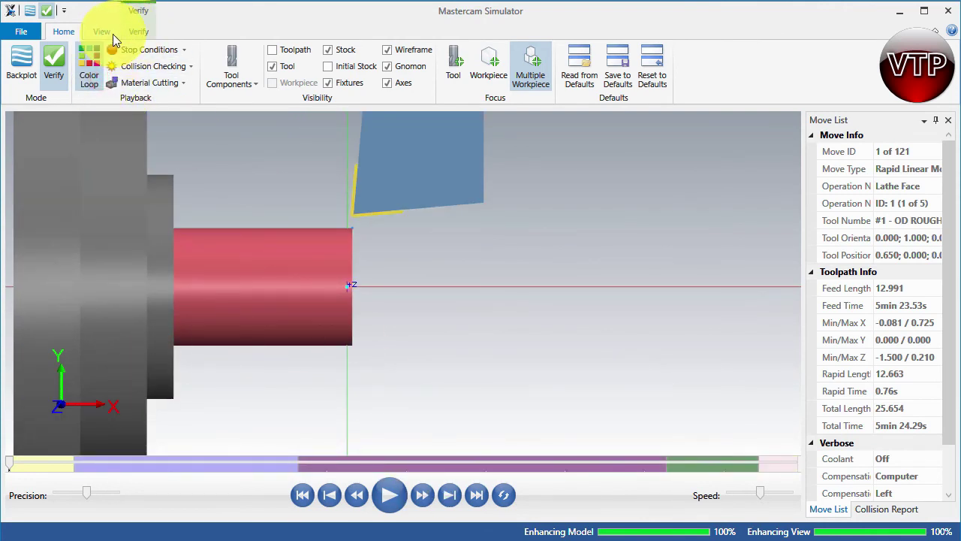
pyautogui.click(109, 36)
pyautogui.click(64, 32)
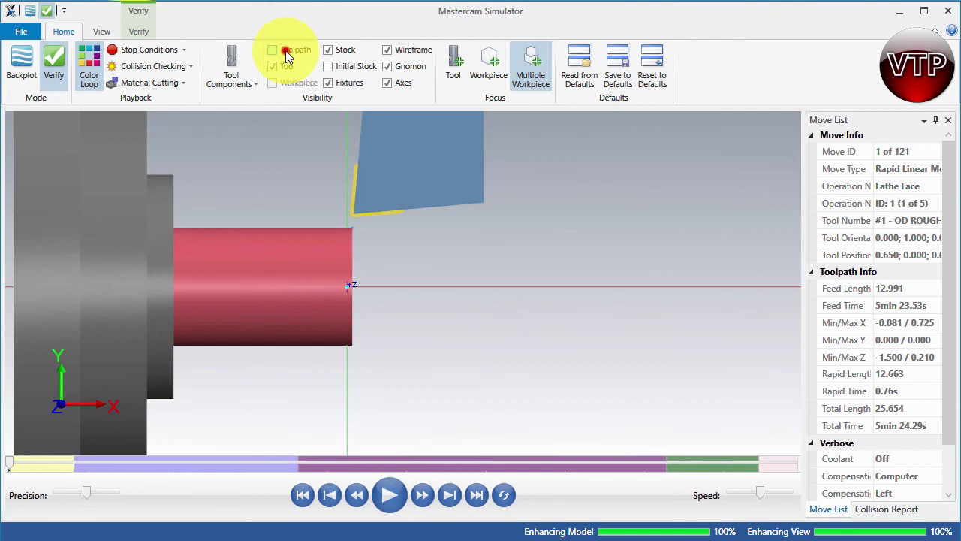
pyautogui.click(286, 50)
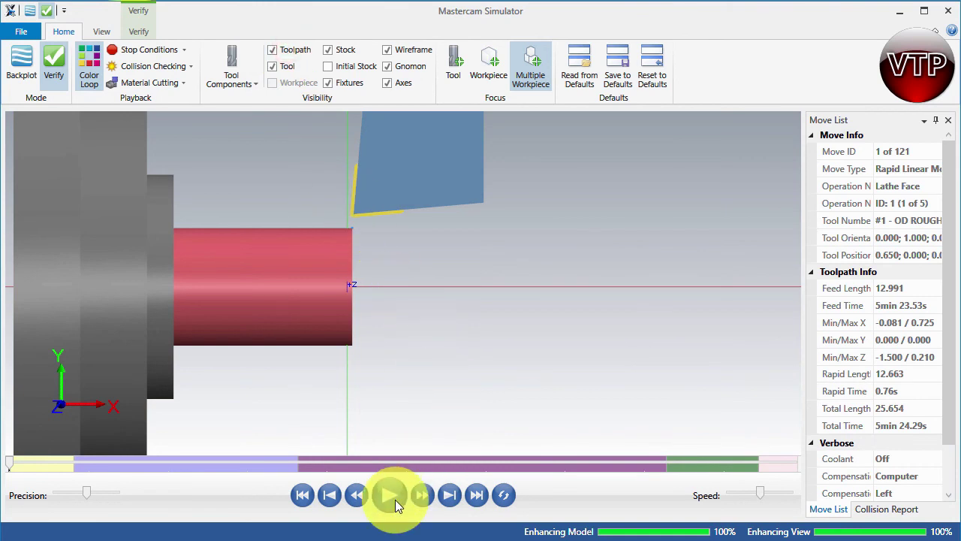
# Advance the simulation operation by operation through facing, roughing, grooving and finishing, up to the start of the cutoff
pyautogui.click(451, 503)
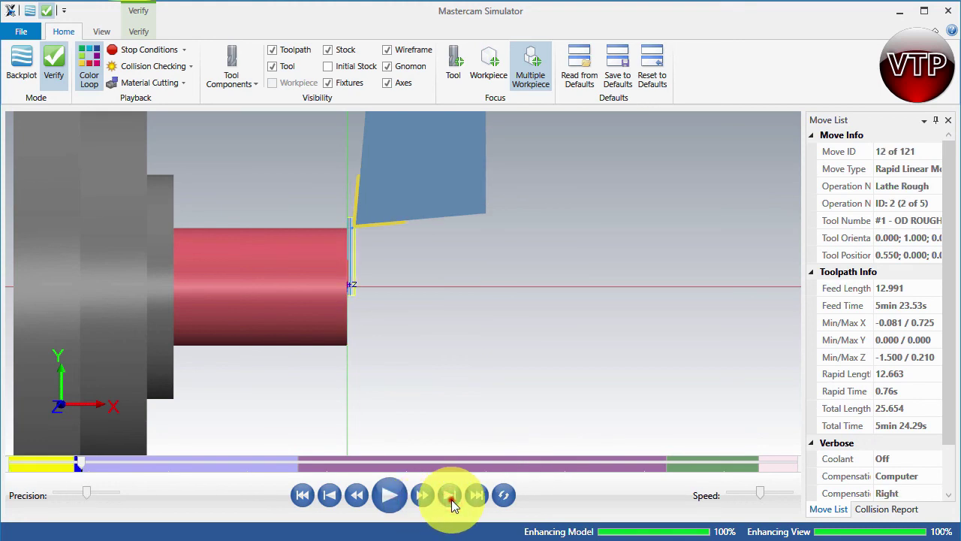
pyautogui.click(452, 502)
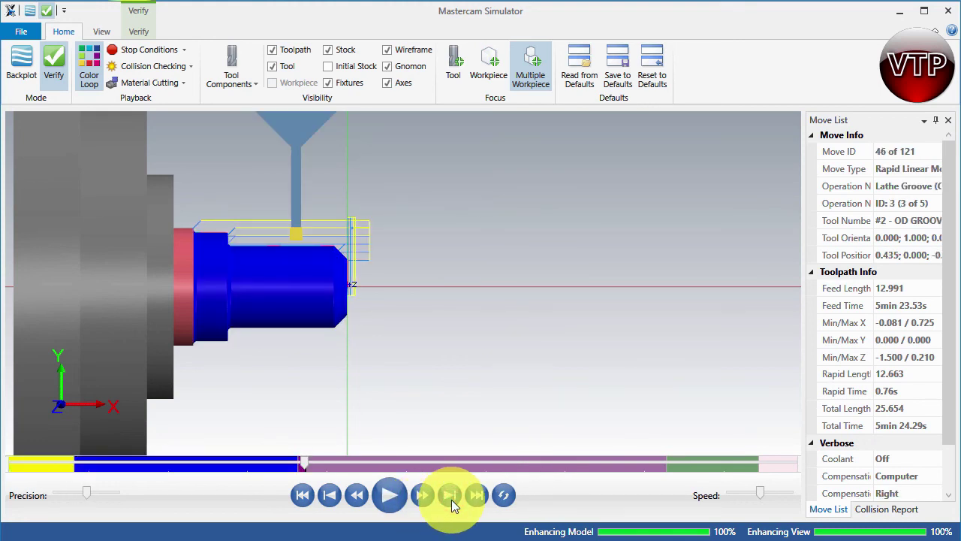
pyautogui.click(451, 502)
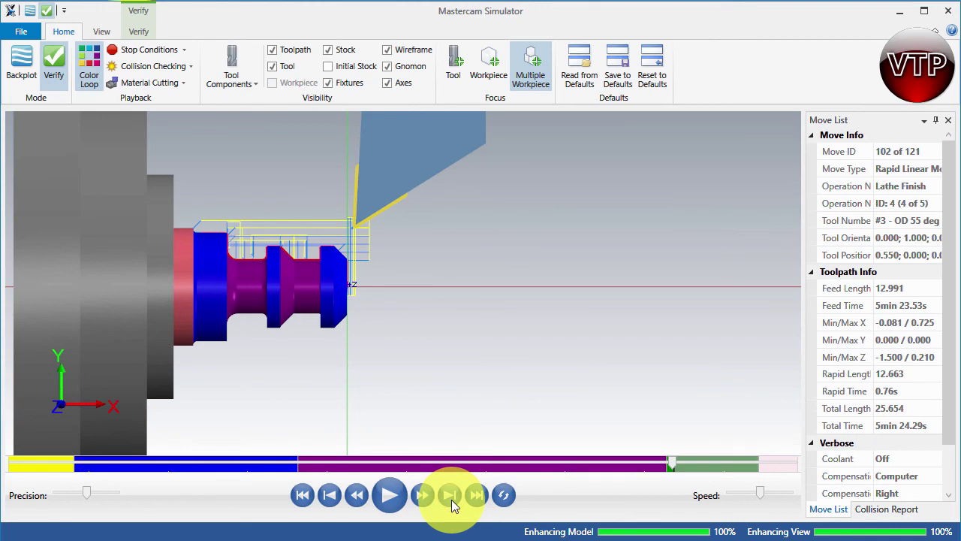
pyautogui.click(452, 500)
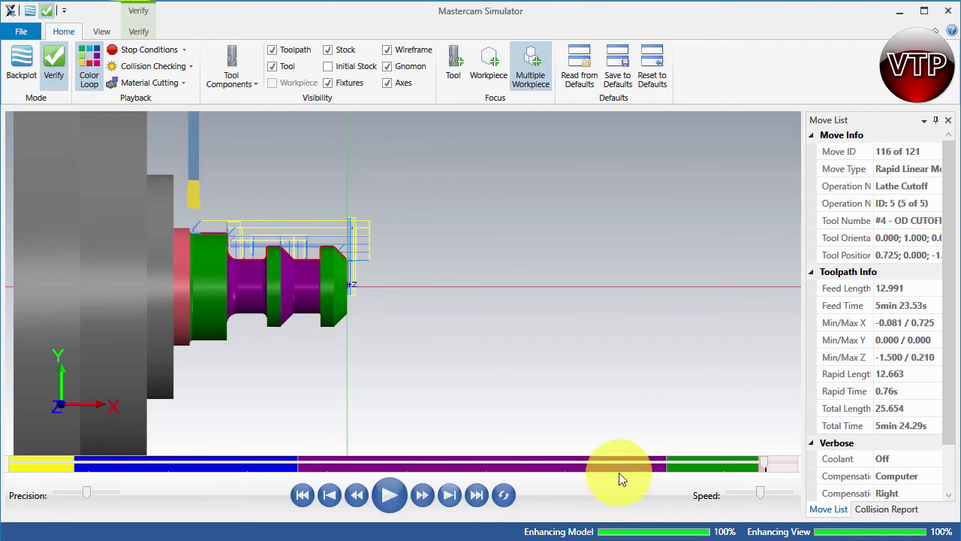
# Play the cutoff operation at a slower simulation speed and examine the remaining stock and the toolpath around the cut face
pyautogui.click(755, 496)
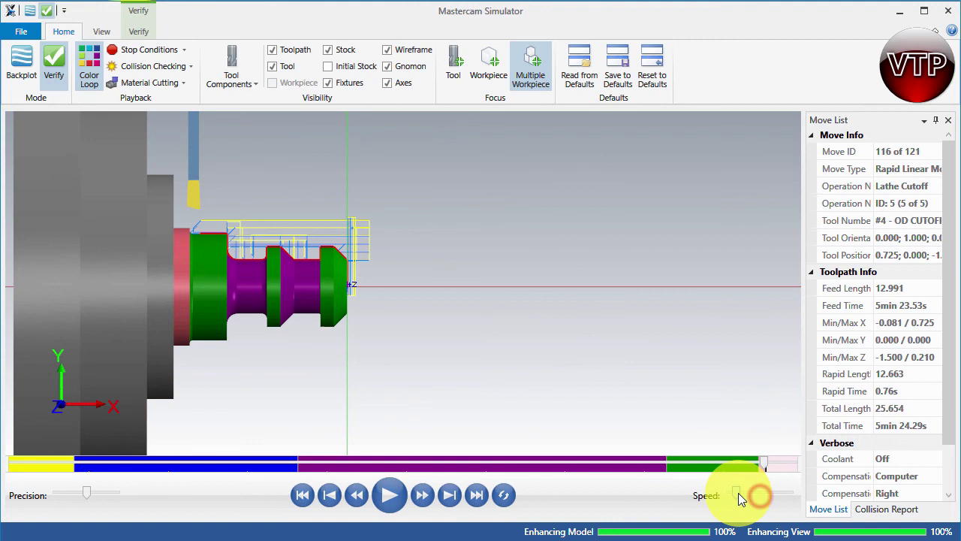
pyautogui.click(374, 494)
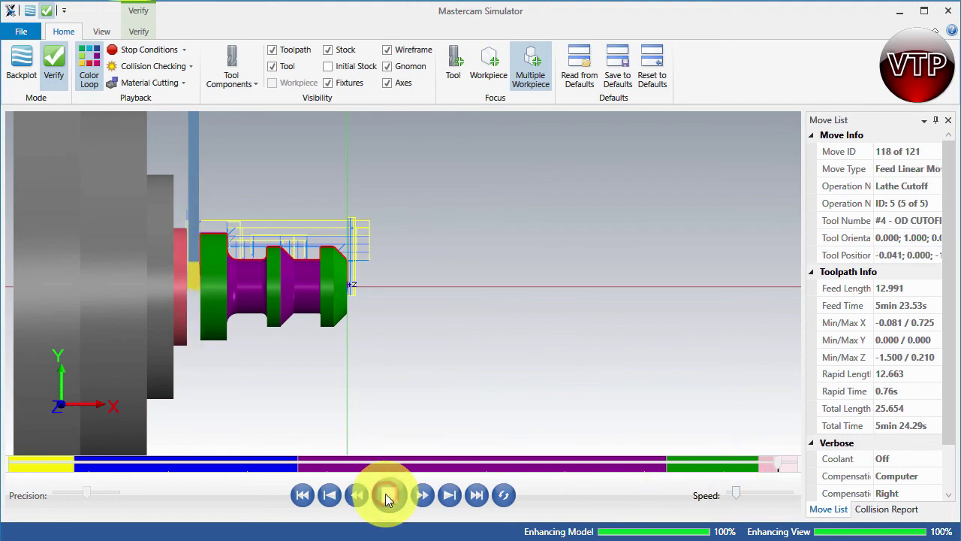
pyautogui.click(368, 457)
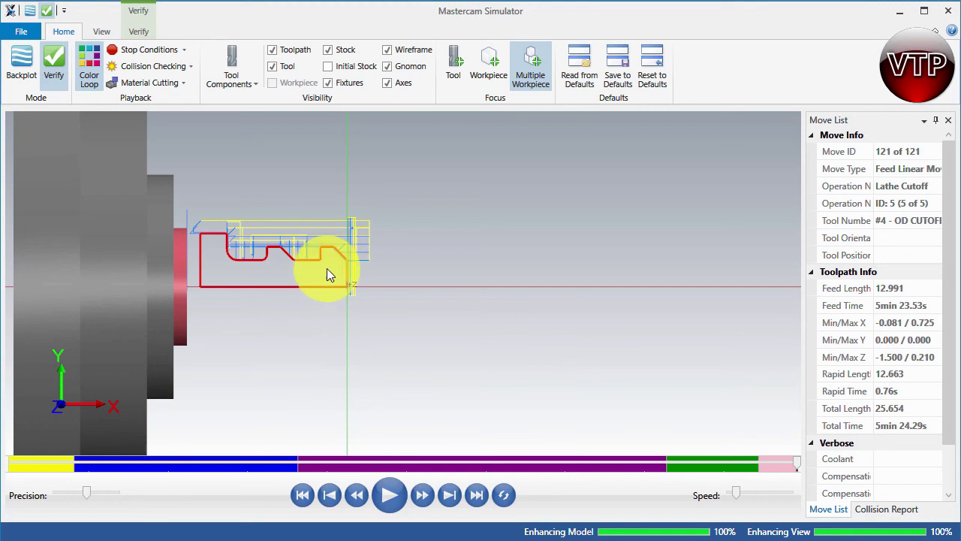
pyautogui.moveTo(205, 294)
pyautogui.mouseDown(button='middle')
pyautogui.moveTo(172, 300)
pyautogui.moveTo(198, 294)
pyautogui.mouseUp(button='middle')
pyautogui.scroll(3, 215, 277)
pyautogui.scroll(3, 214, 277)
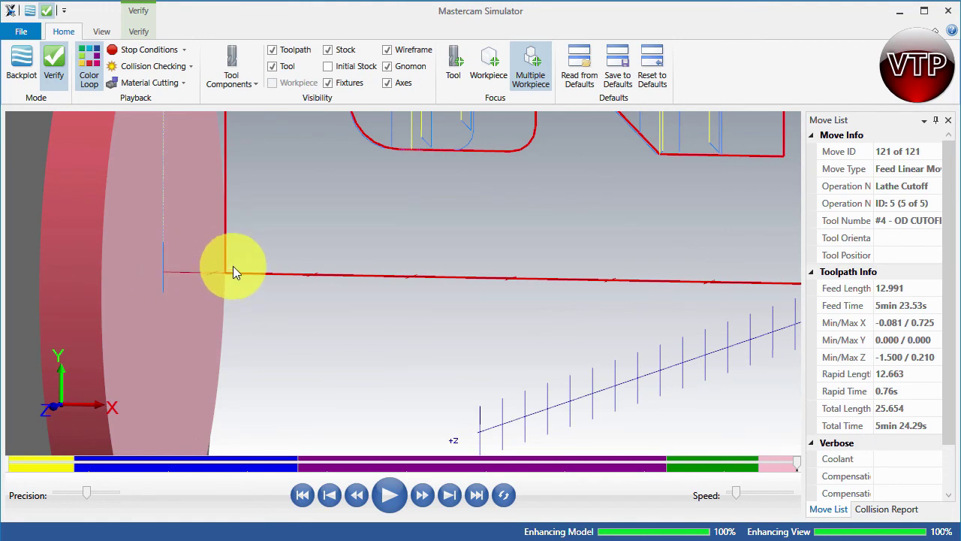
pyautogui.scroll(-5, 262, 263)
pyautogui.moveTo(290, 259); pyautogui.dragTo(340, 235, button='middle')
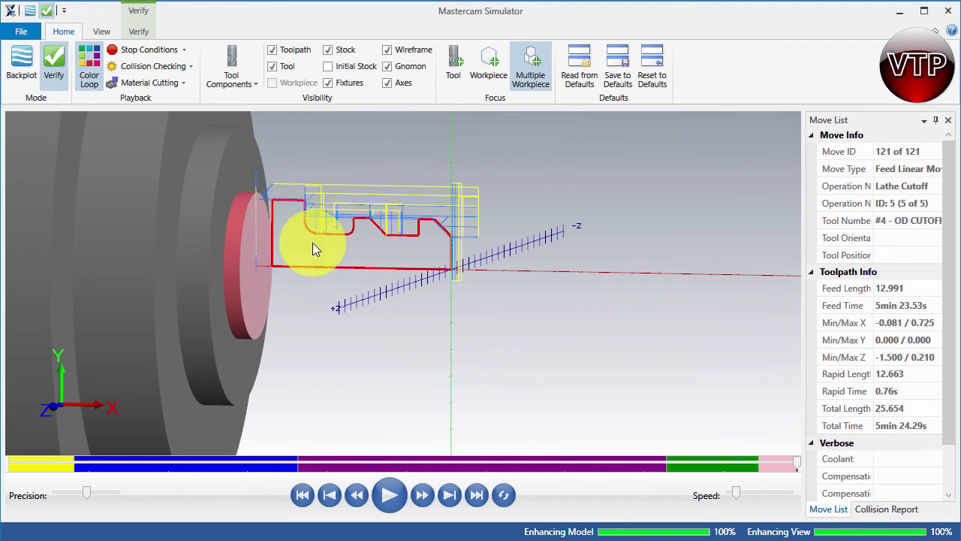
pyautogui.moveTo(430, 227); pyautogui.dragTo(381, 218, button='middle')
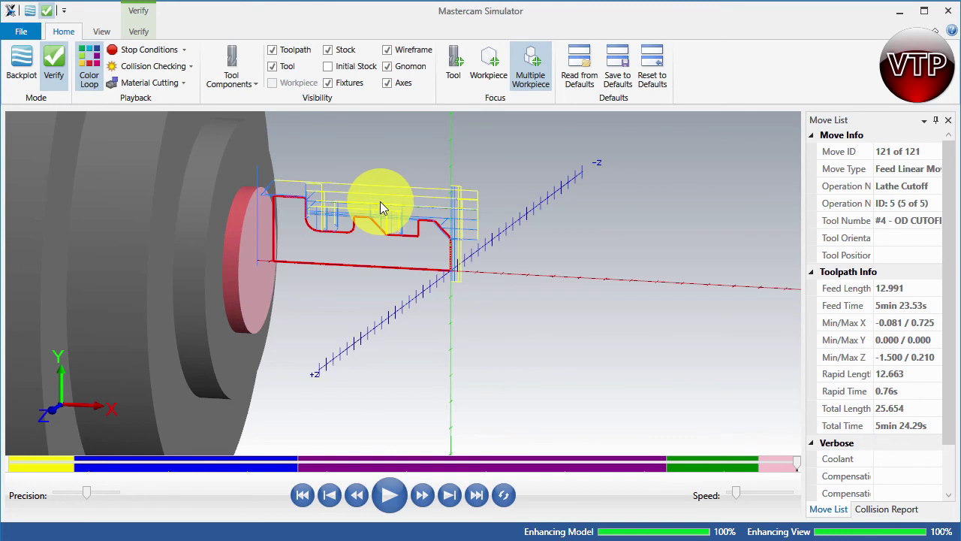